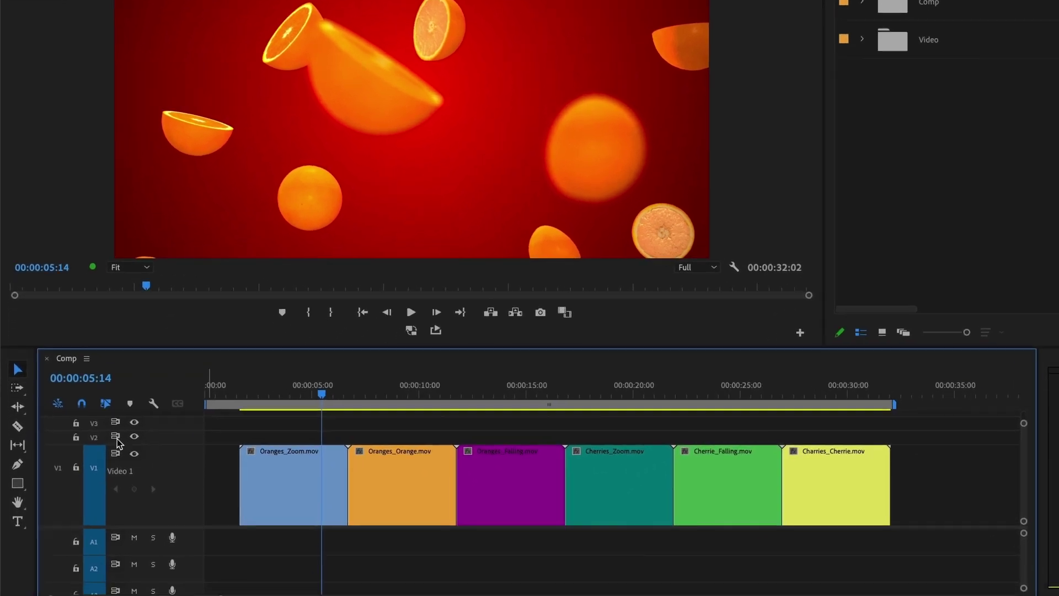
# Step: Select every edit point on V1 with the Ripple Edit tool and trim the outgoing sides back by 18 frames
pyautogui.click(16, 408)
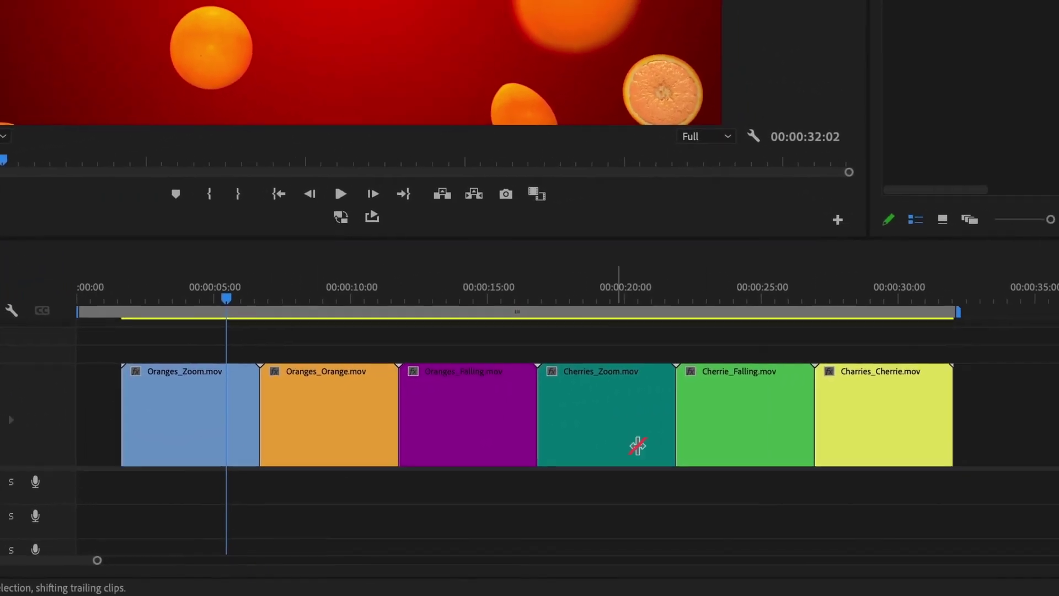
pyautogui.click(962, 350)
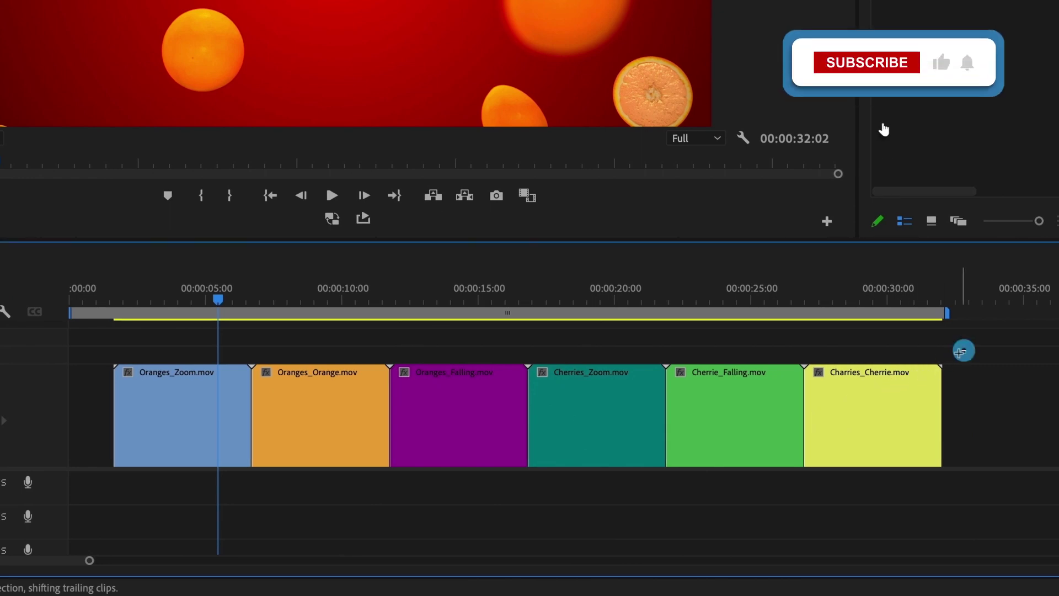
pyautogui.moveTo(831, 380); pyautogui.dragTo(84, 473)
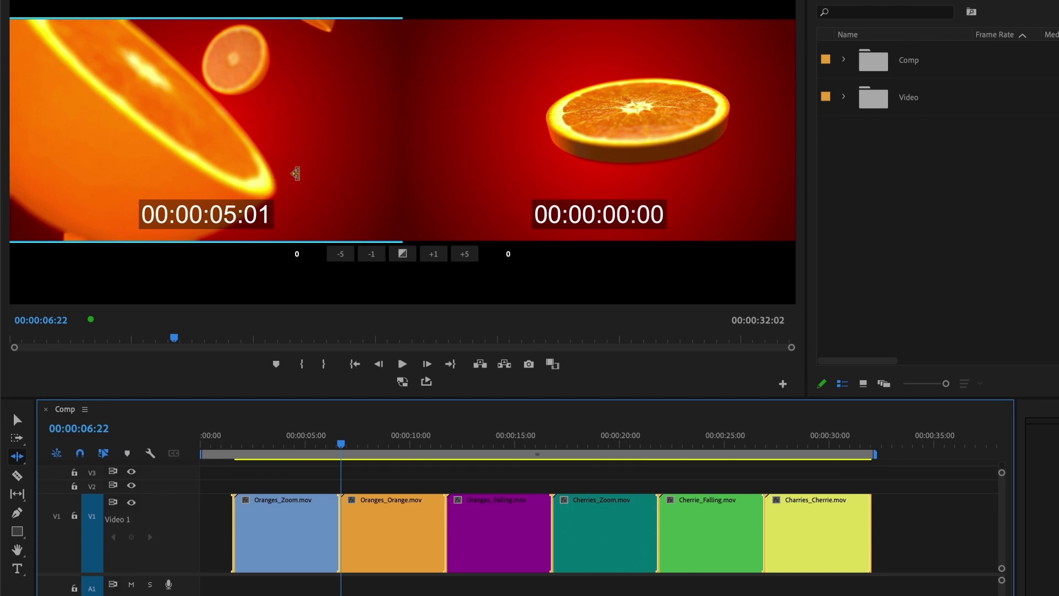
pyautogui.click(369, 255)
pyautogui.click(368, 255)
pyautogui.click(368, 254)
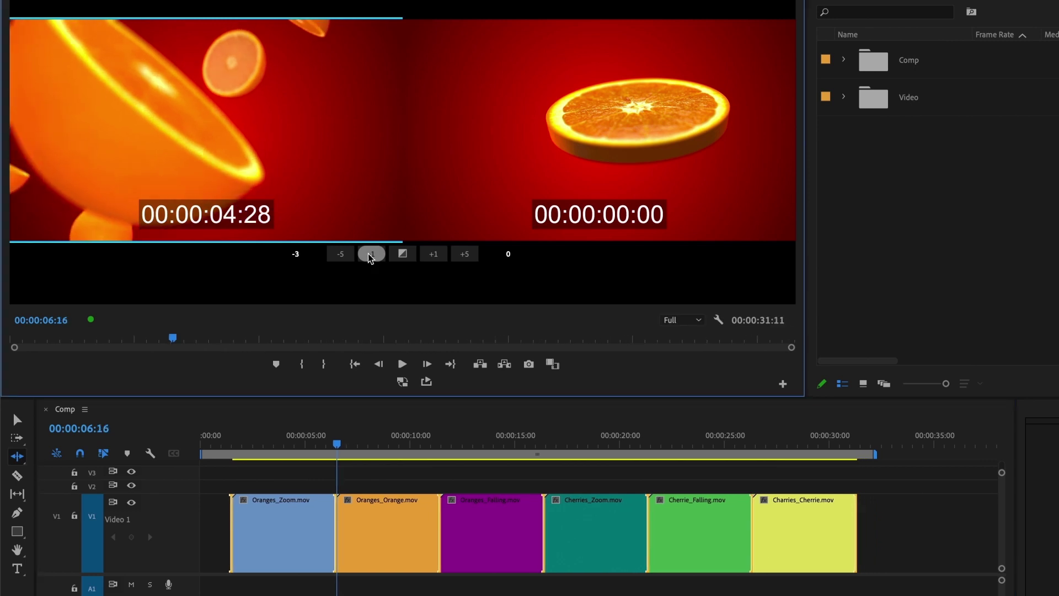
pyautogui.click(340, 254)
pyautogui.click(341, 254)
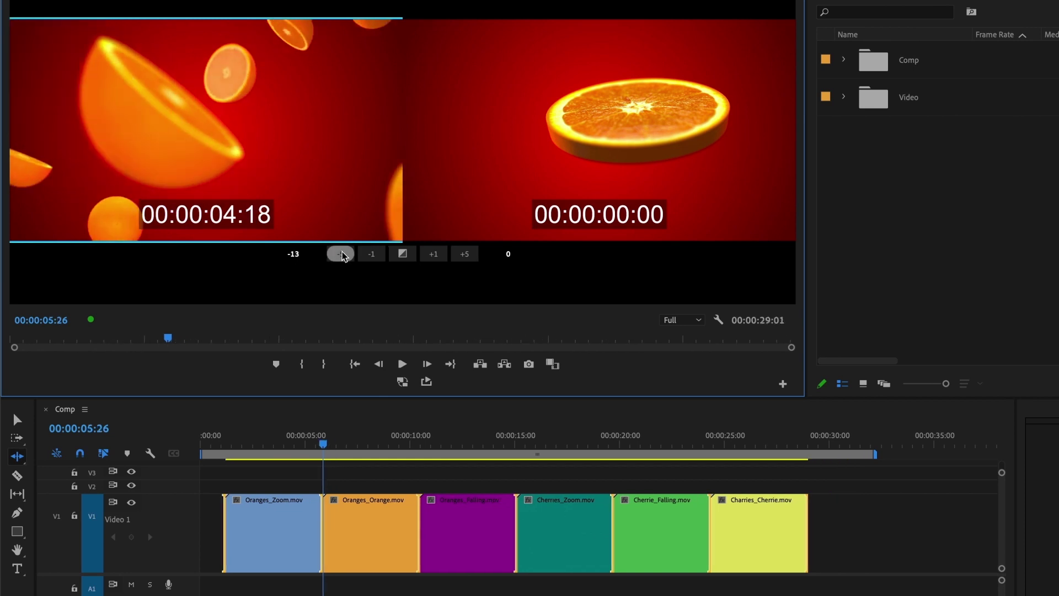
pyautogui.click(340, 254)
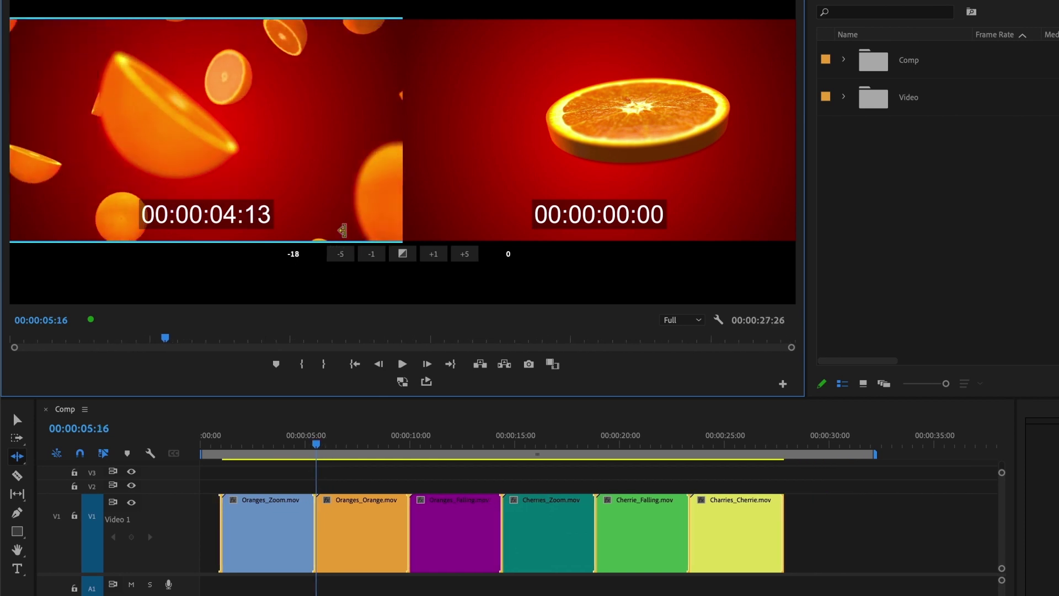
# Step: Switch the trim to the incoming sides of all cuts and ripple trim them forward by 18 frames
pyautogui.click(557, 143)
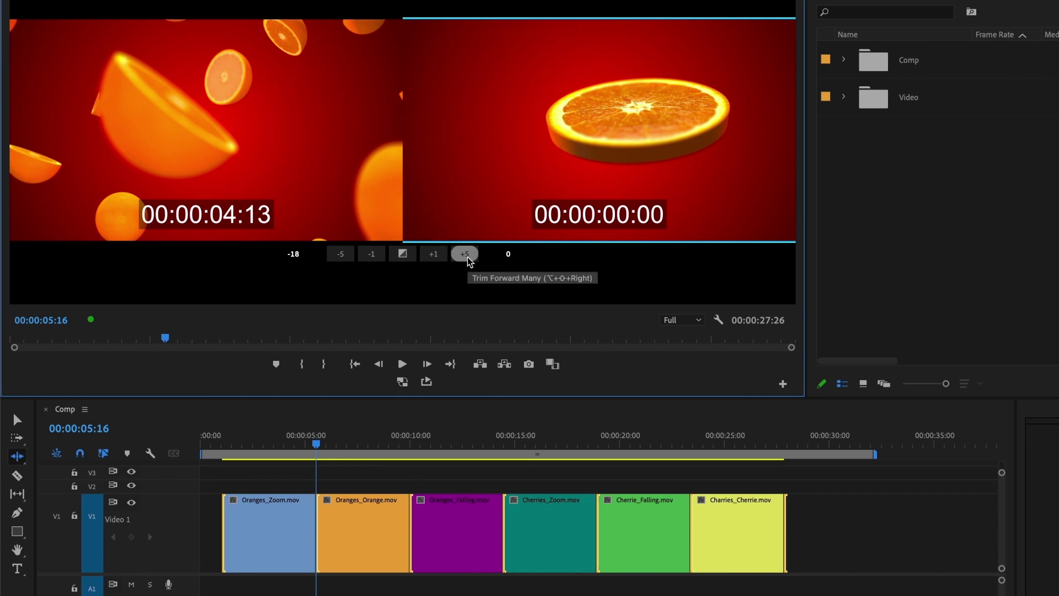
pyautogui.click(434, 256)
pyautogui.click(433, 256)
pyautogui.click(433, 255)
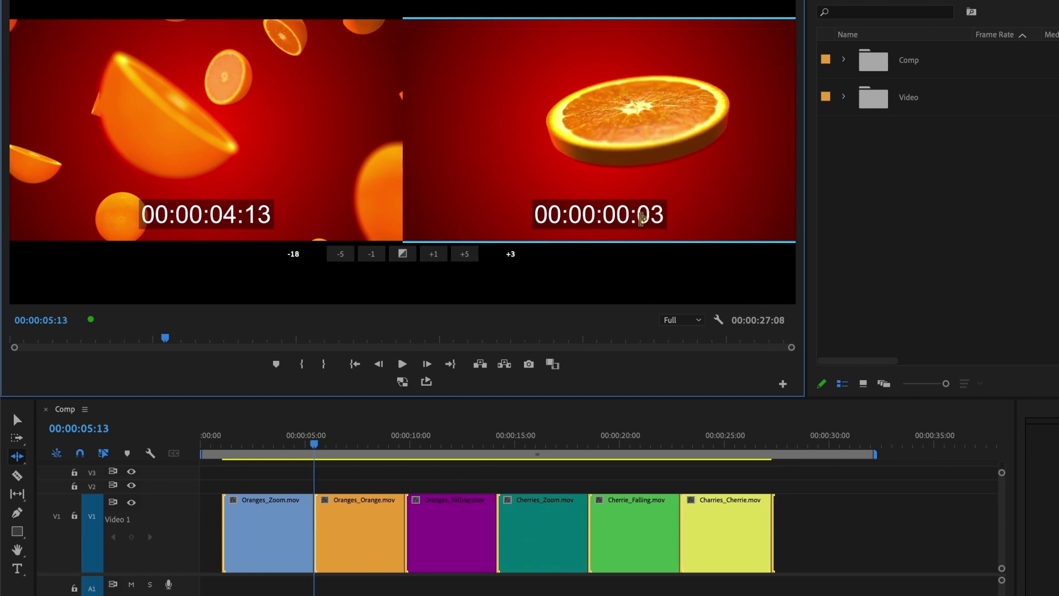
pyautogui.click(471, 255)
pyautogui.click(472, 255)
pyautogui.click(472, 255)
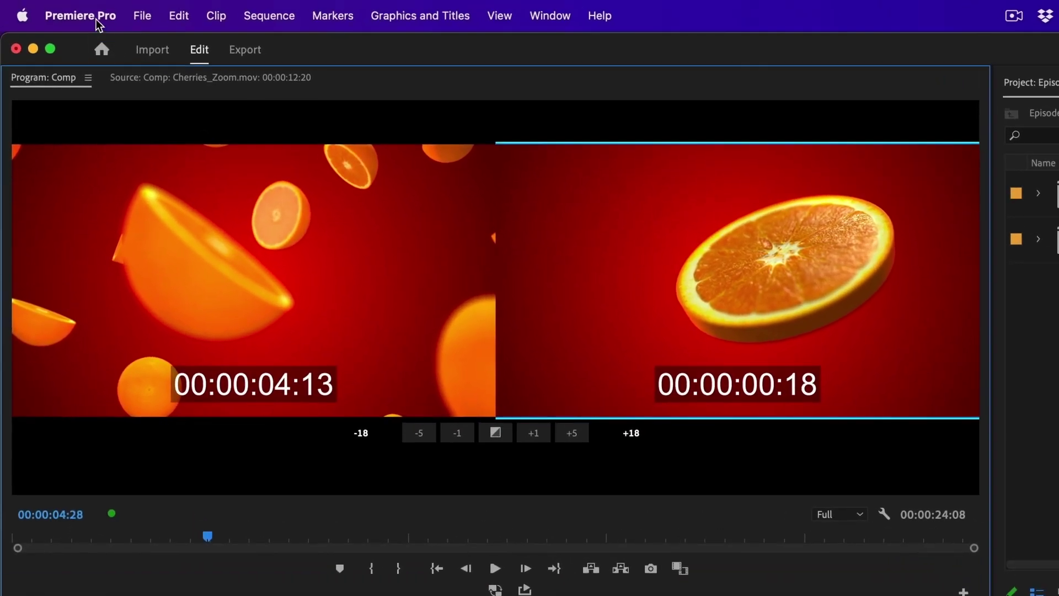
pyautogui.click(96, 18)
pyautogui.moveTo(84, 78)
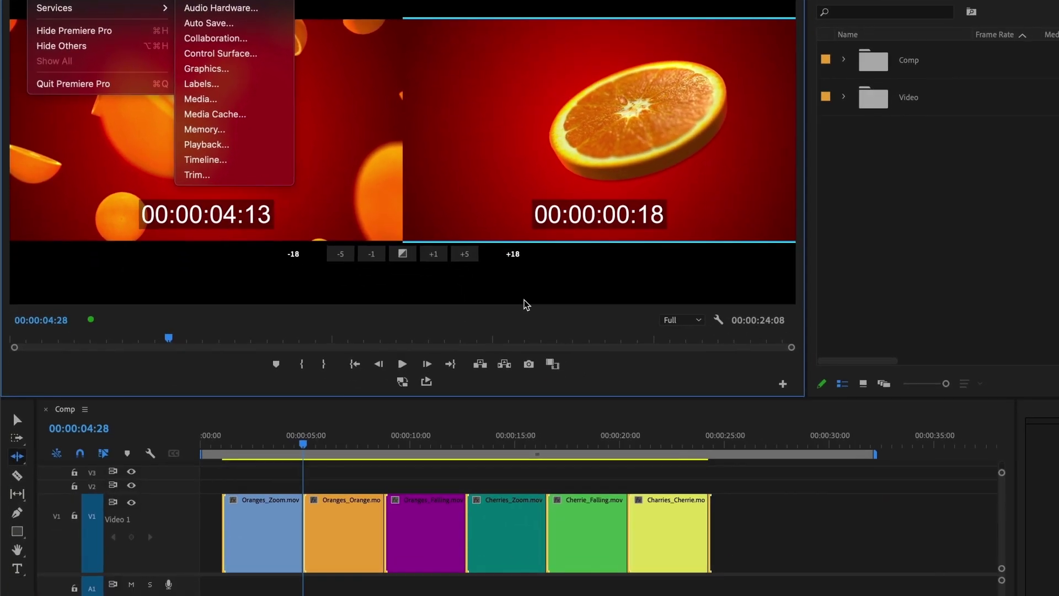
pyautogui.click(524, 188)
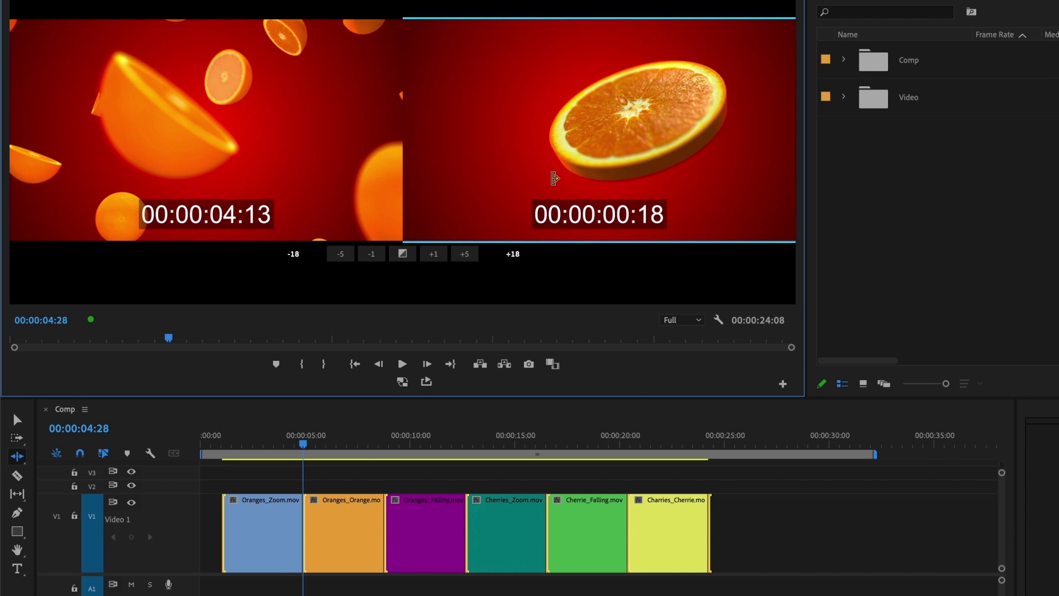
# Step: Ripple trim all clips directly on the trim preview to +40 frames incoming and -40 frames outgoing
pyautogui.moveTo(553, 177)
pyautogui.mouseDown()
pyautogui.moveTo(519, 177)
pyautogui.moveTo(589, 177)
pyautogui.moveTo(554, 178)
pyautogui.mouseUp()
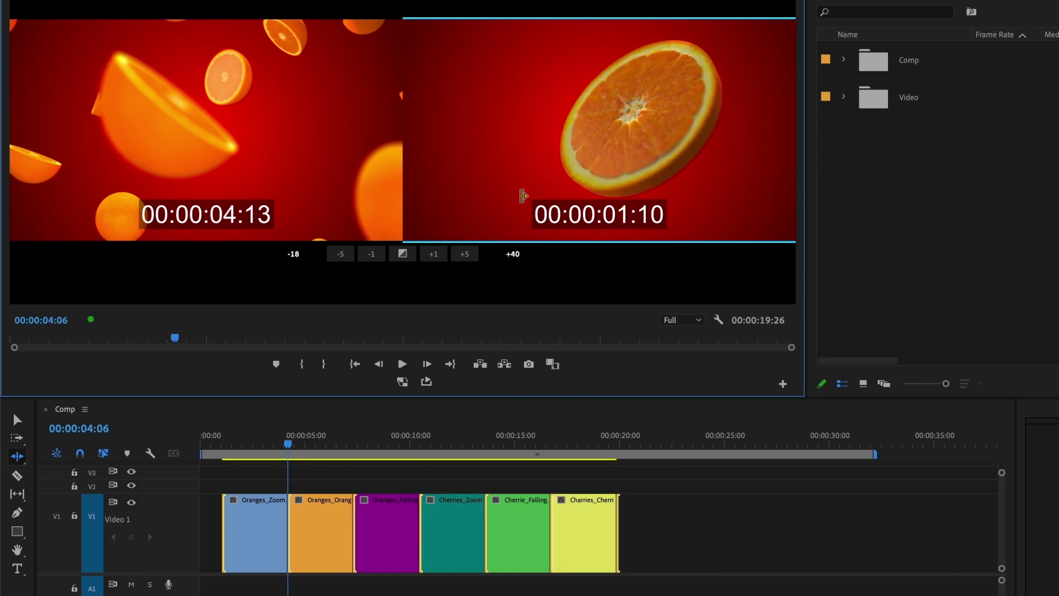
pyautogui.click(248, 158)
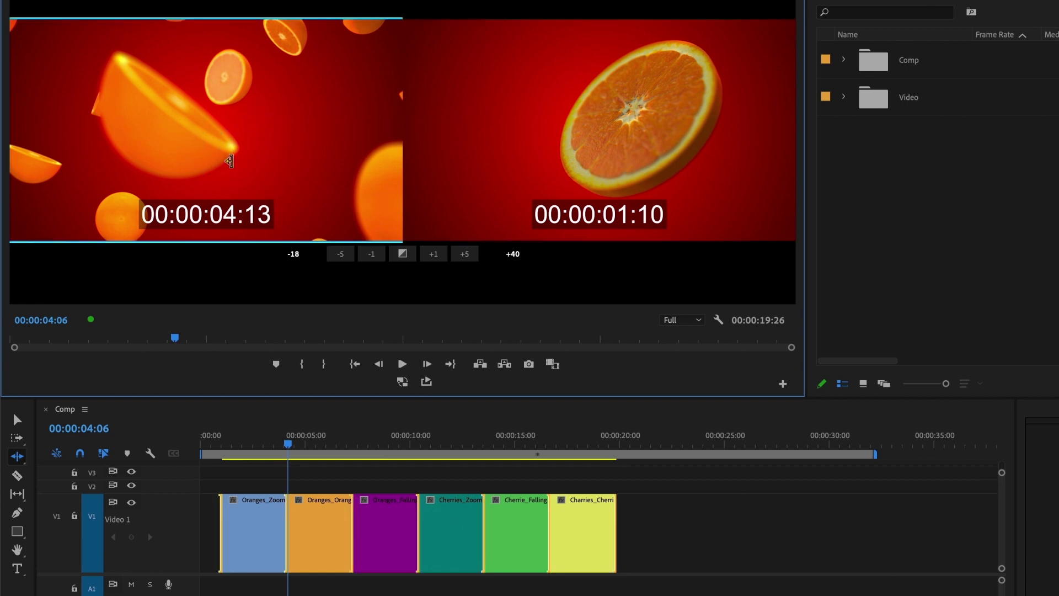
pyautogui.moveTo(230, 161); pyautogui.dragTo(194, 162)
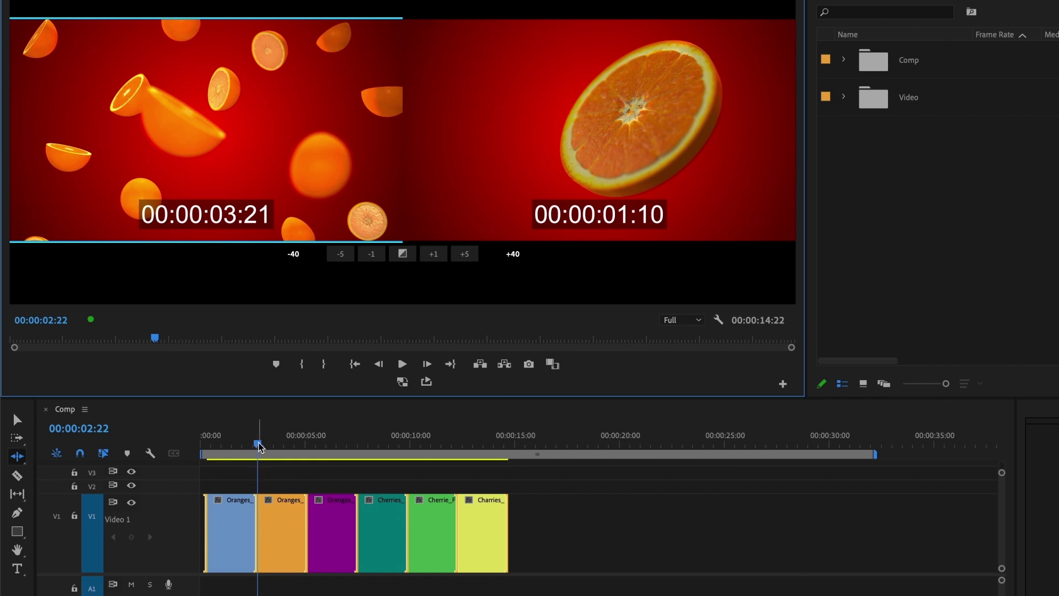
# Step: Load the orange Oranges_Orange.mov clip and the purple clip after it into the Source monitor to examine their trimmed handles
pyautogui.moveTo(259, 446); pyautogui.dragTo(290, 461)
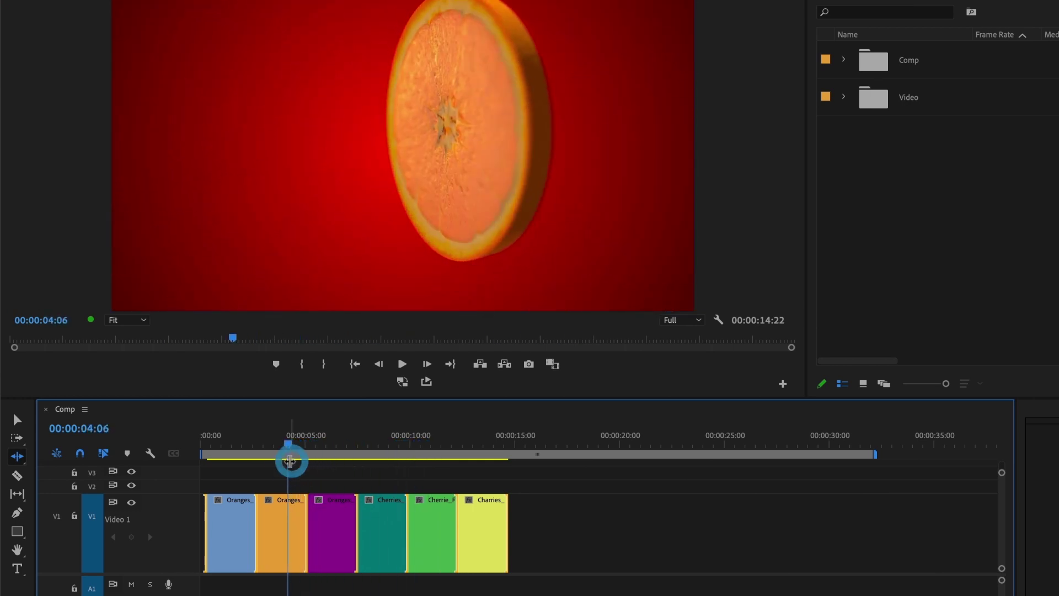
pyautogui.doubleClick(284, 516)
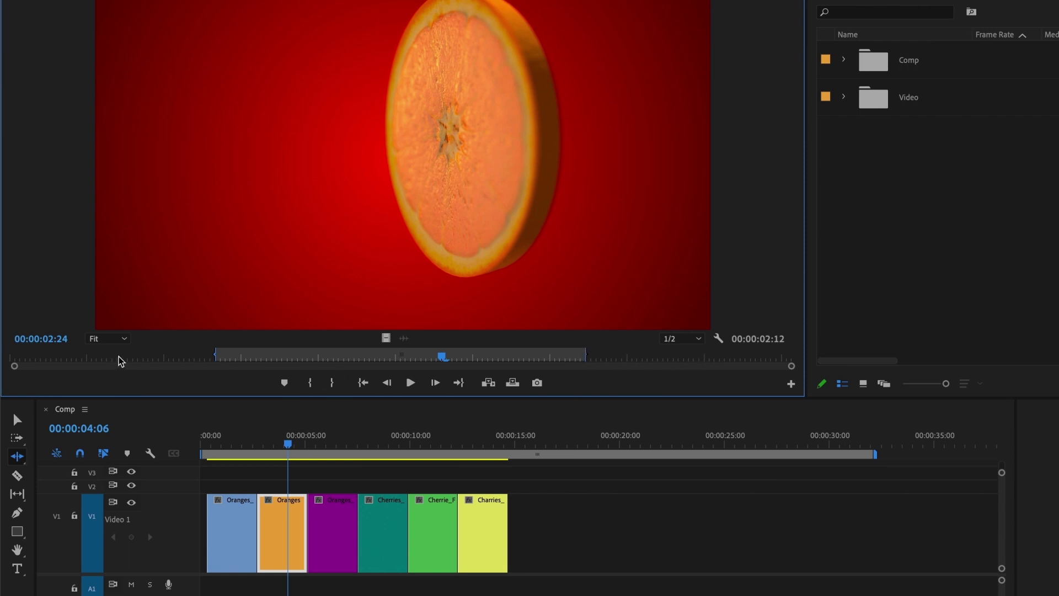
pyautogui.click(329, 519)
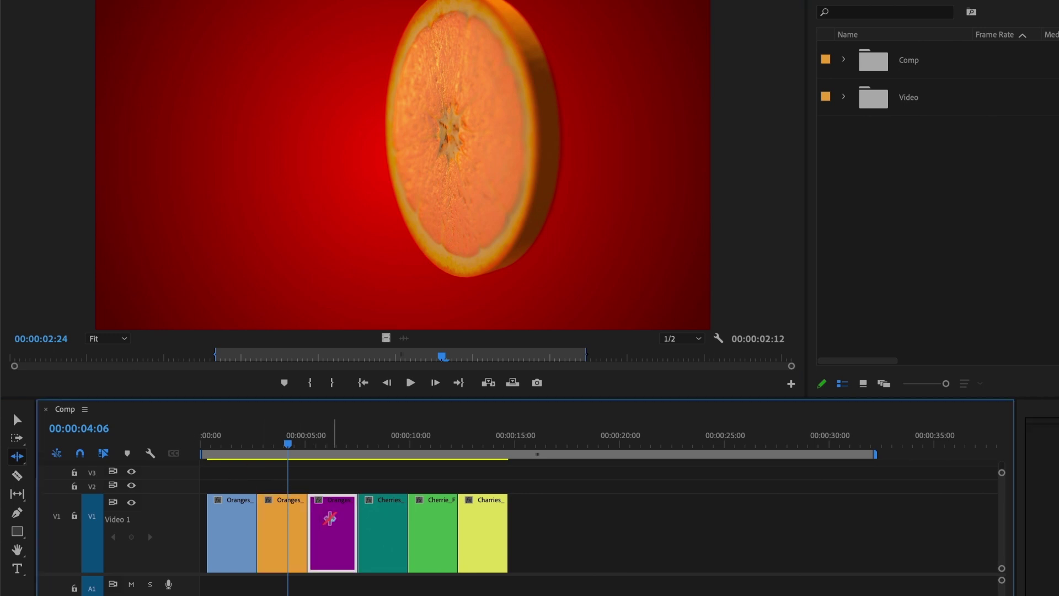
pyautogui.doubleClick(329, 519)
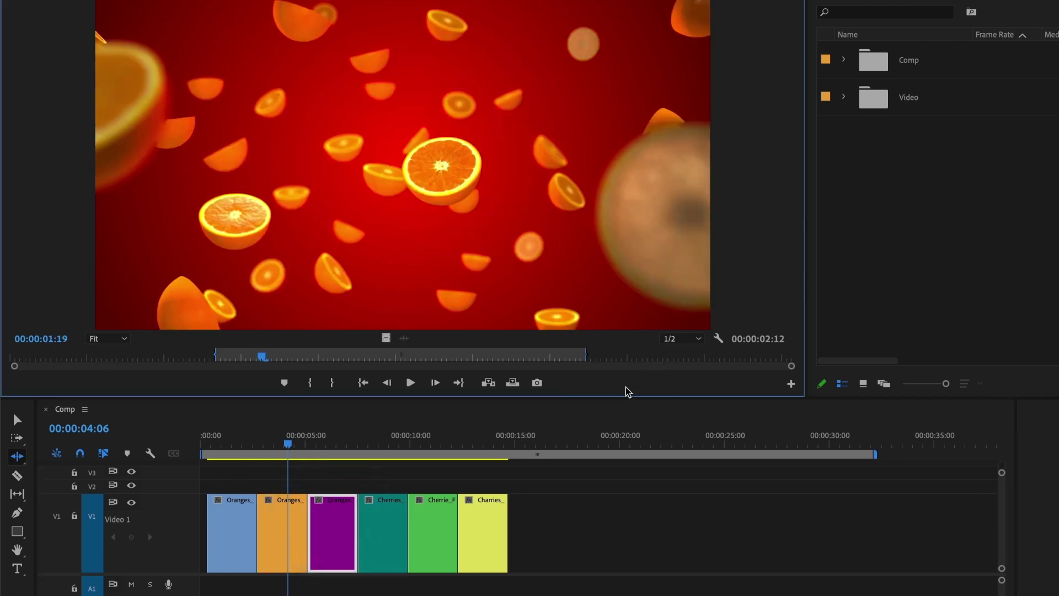
# Step: Reselect all edit points on V1 with the Ripple Edit tool and apply the default transitions to them
pyautogui.moveTo(288, 446); pyautogui.dragTo(241, 445)
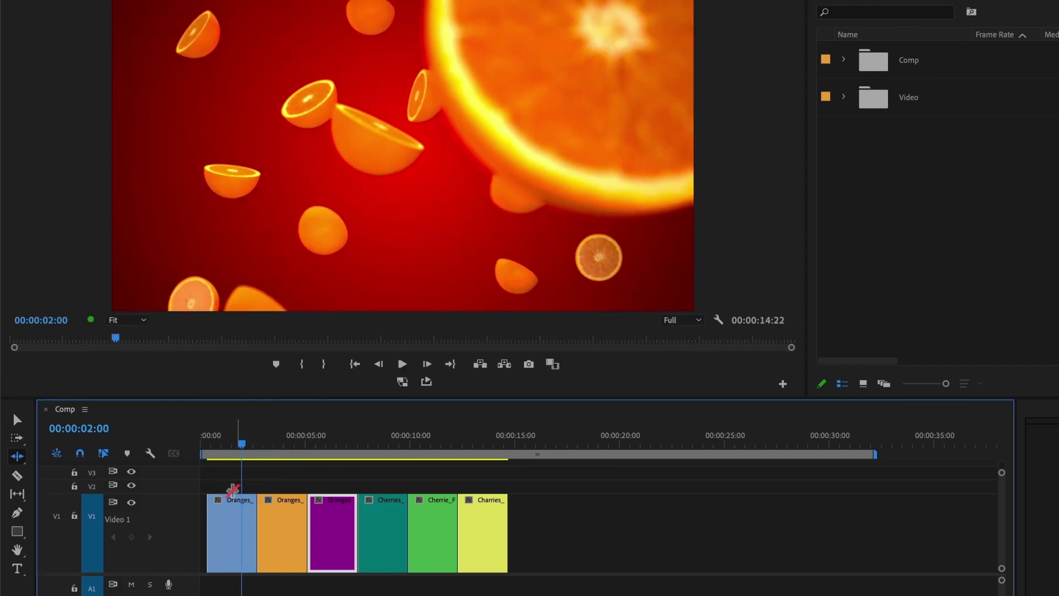
pyautogui.click(22, 460)
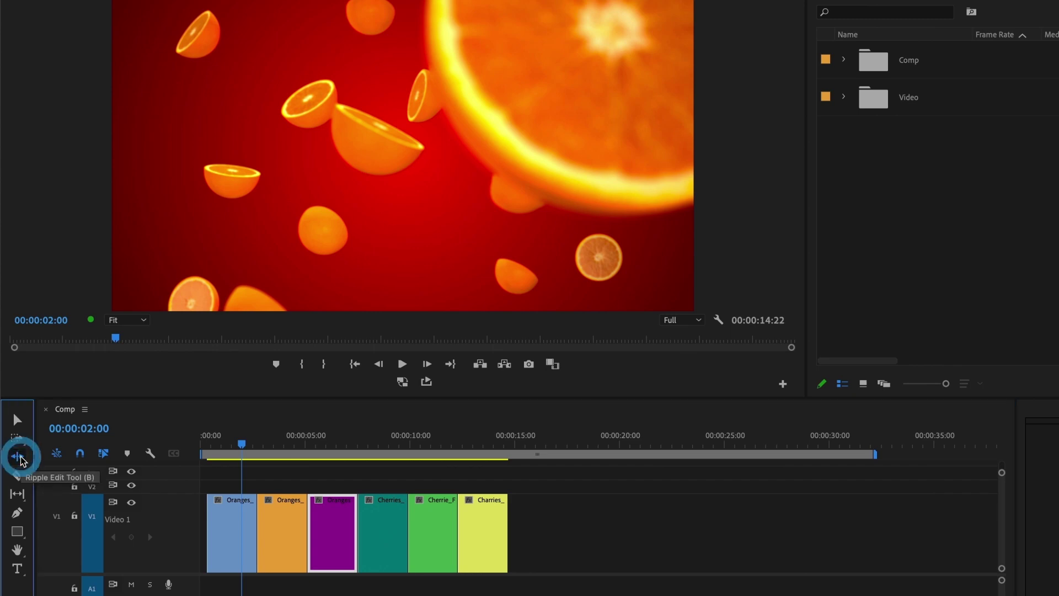
pyautogui.moveTo(550, 489); pyautogui.dragTo(198, 538)
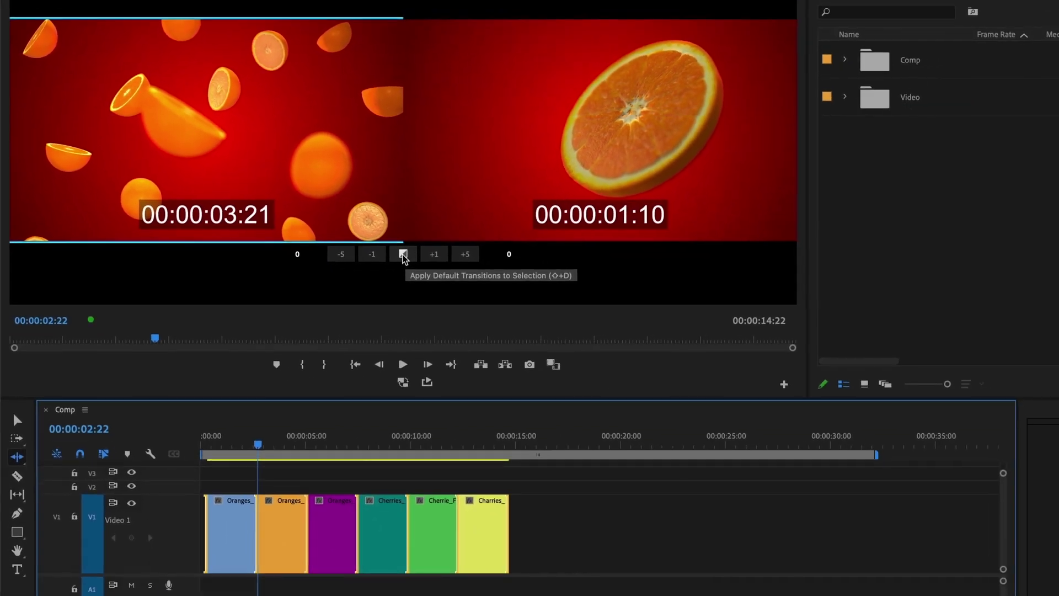
pyautogui.click(528, 301)
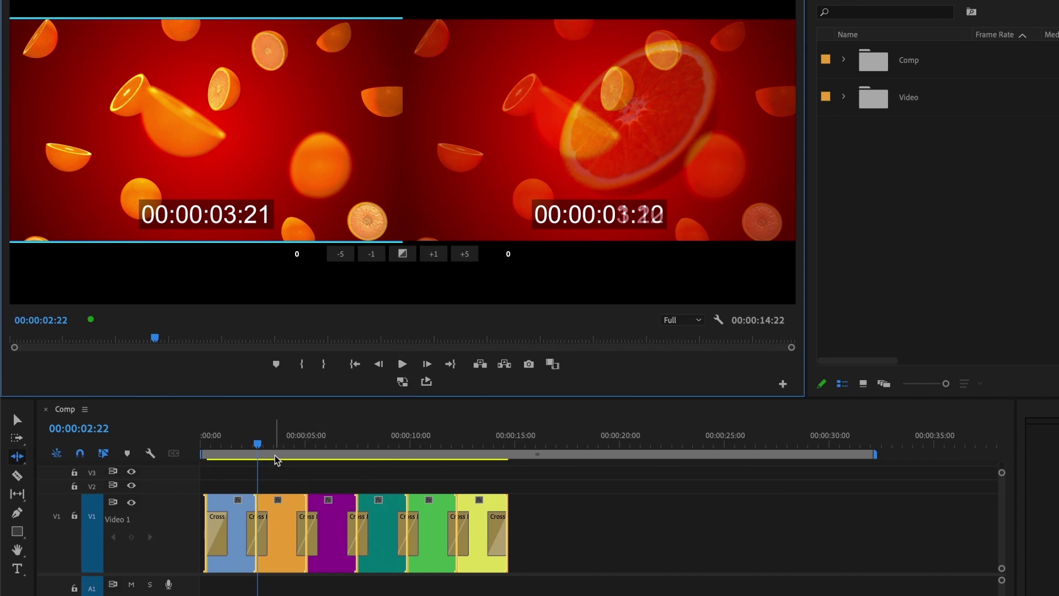
# Step: Play the sequence from its beginning to preview the cross dissolves between the clips
pyautogui.moveTo(223, 445); pyautogui.dragTo(207, 450)
pyautogui.press('space')
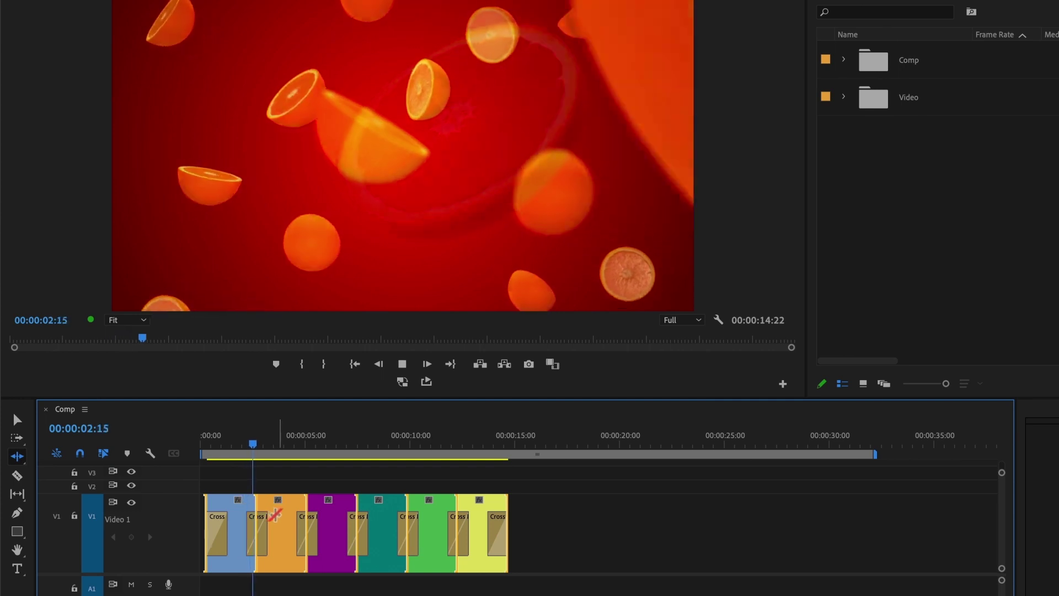
pyautogui.hotkey('shift', 'd')
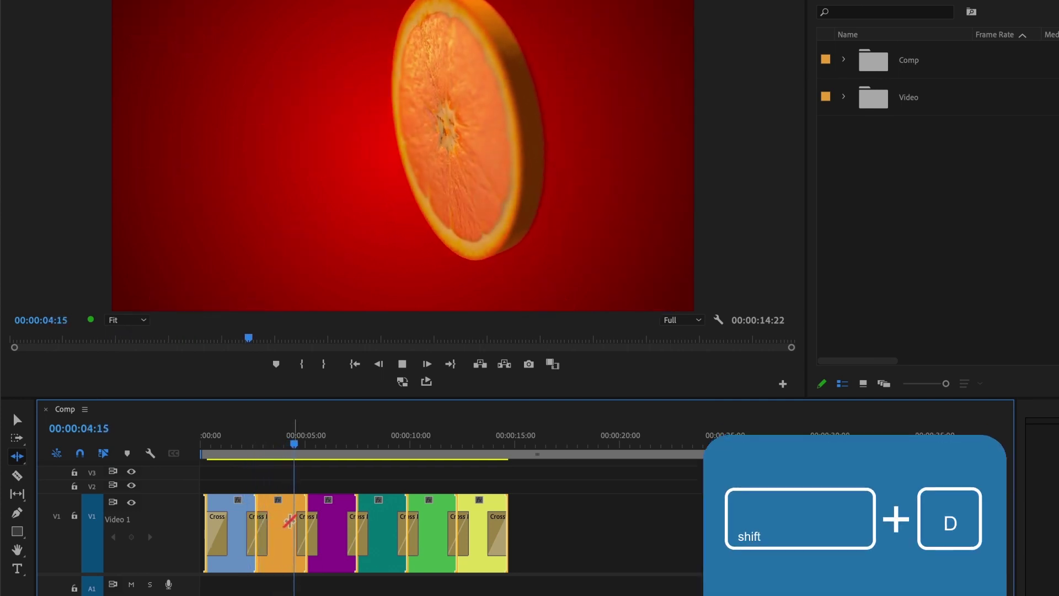